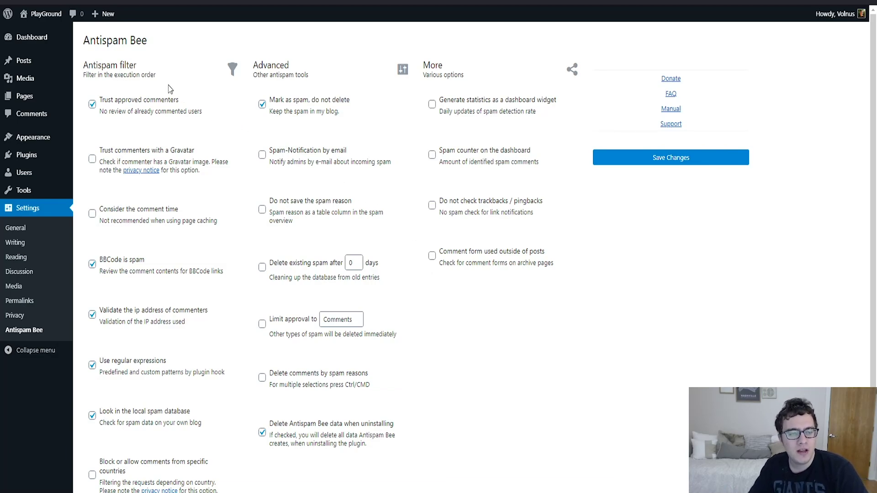
Step: Tick 'Trust commenters with a Gravatar' on the Antispam Bee settings page
scroll(229, 203, "down", 3)
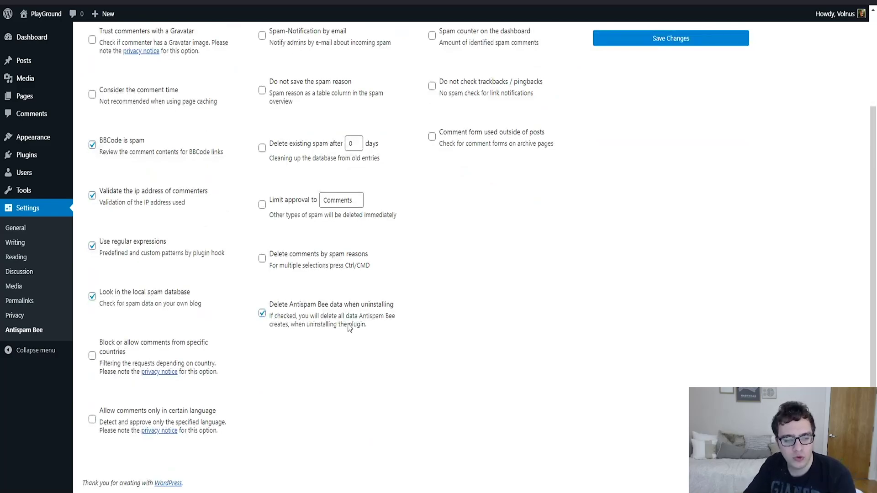
scroll(414, 284, "up", 2)
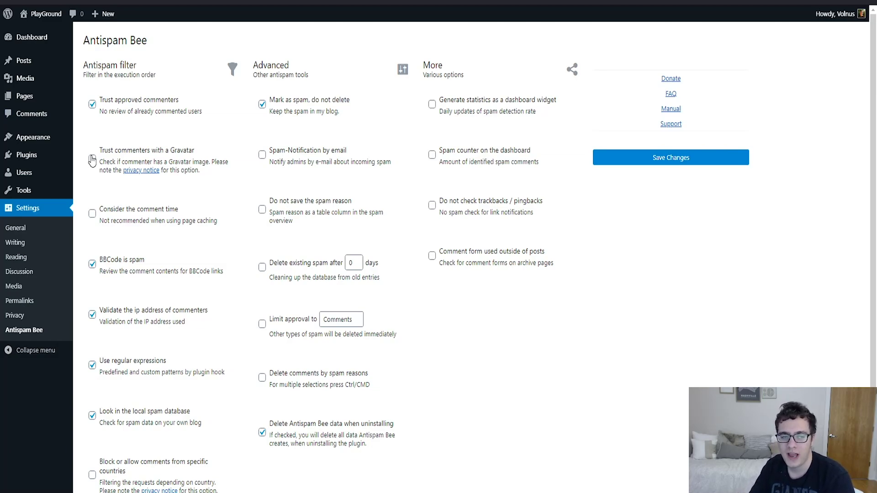
left_click(92, 159)
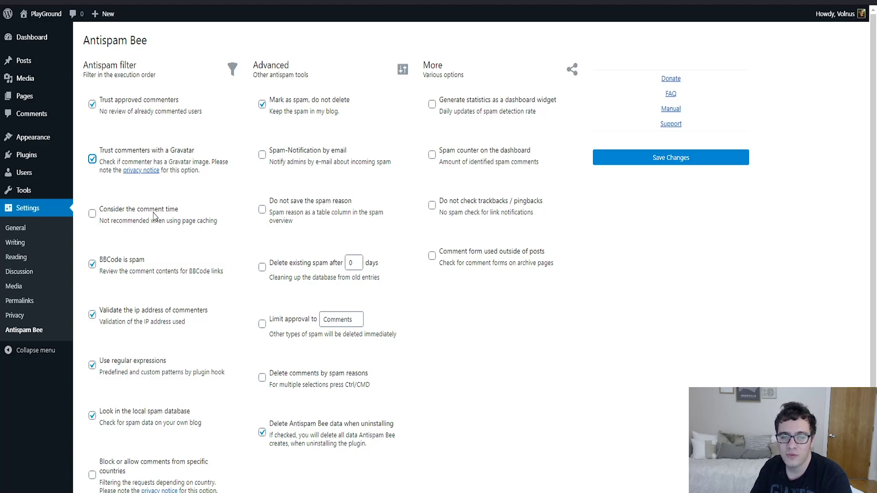
left_click(209, 260)
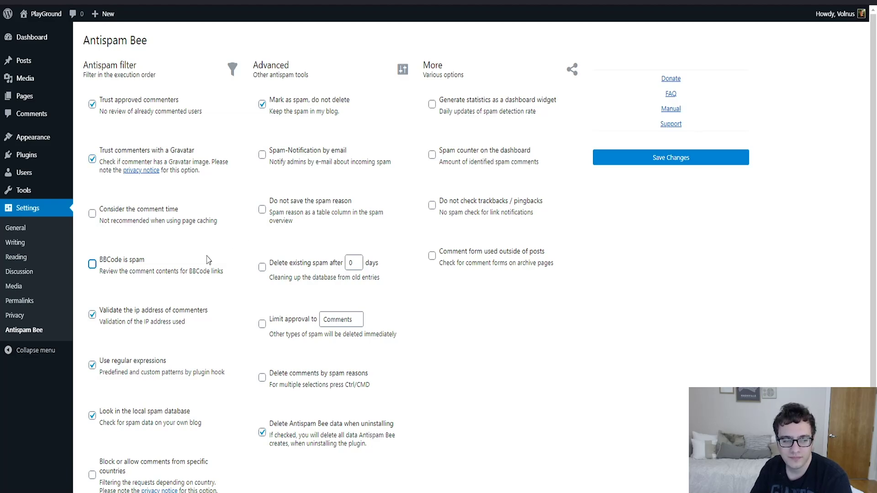
double_click(140, 259)
left_click(120, 260)
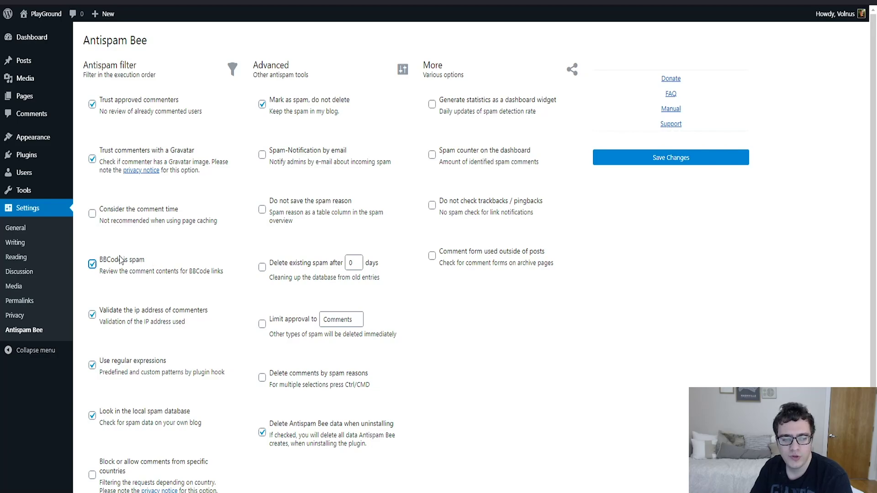
left_click(190, 250)
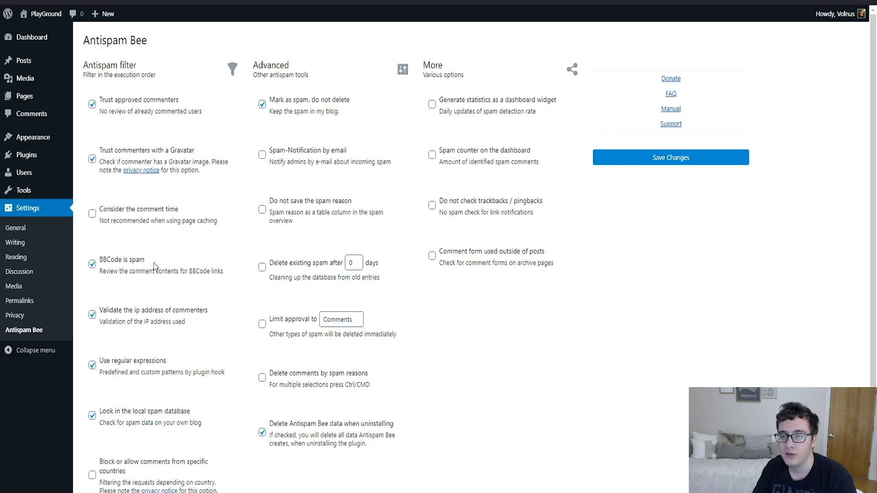
scroll(154, 266, "down", 3)
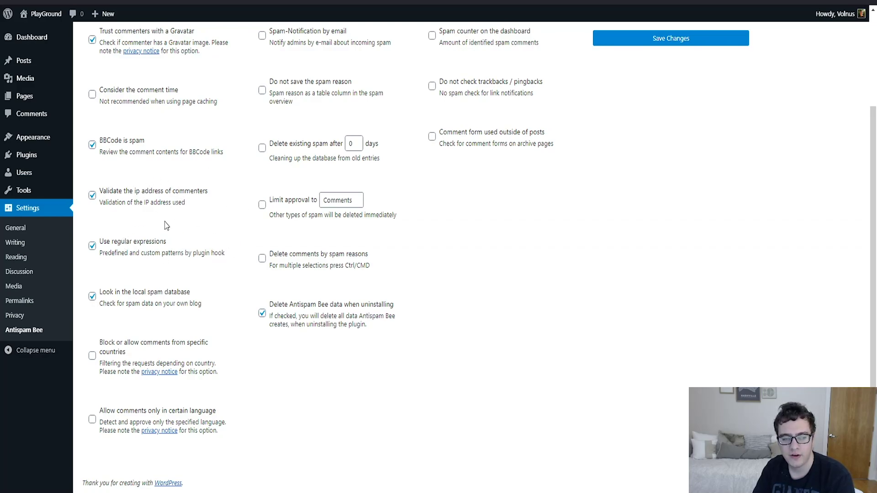
scroll(169, 304, "up", 2)
scroll(169, 304, "up", 1)
scroll(201, 288, "down", 3)
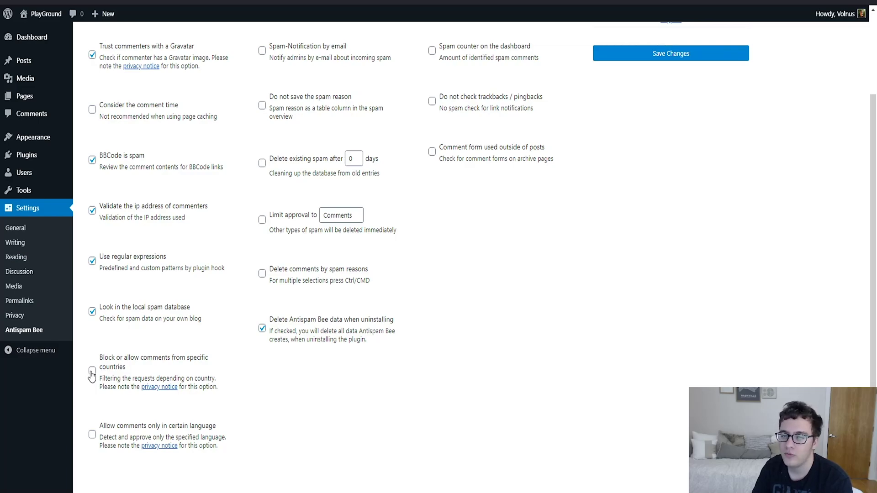
left_click(91, 373)
scroll(162, 331, "down", 3)
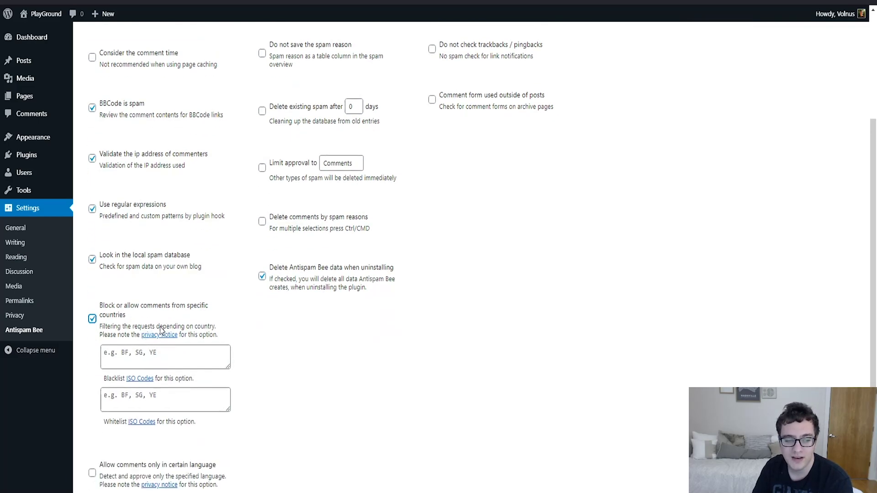
left_click(197, 303)
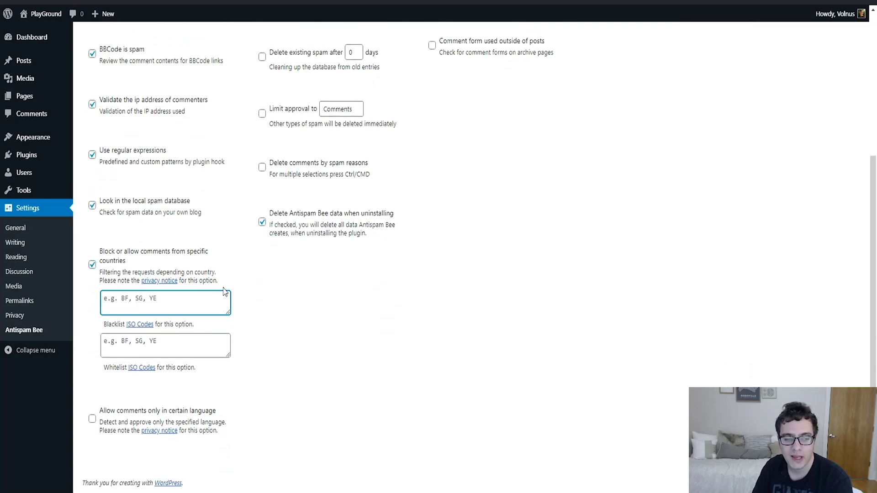
left_click(206, 345)
left_click(338, 385)
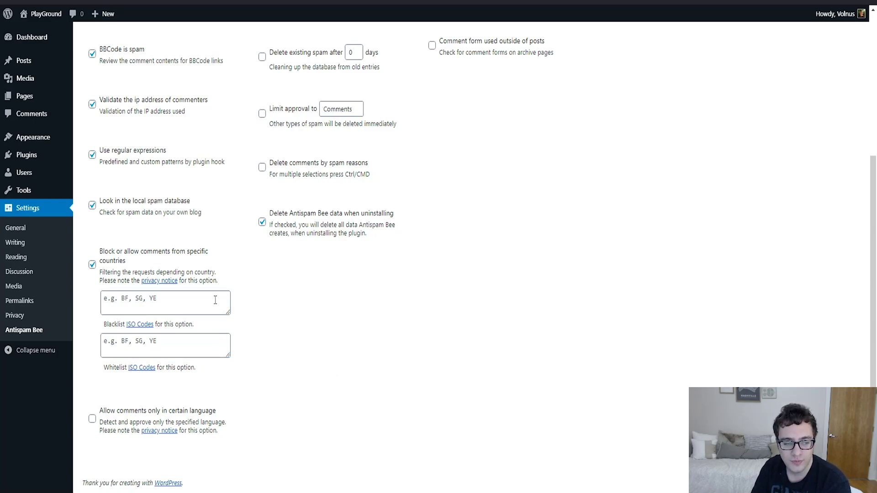
left_click(208, 345)
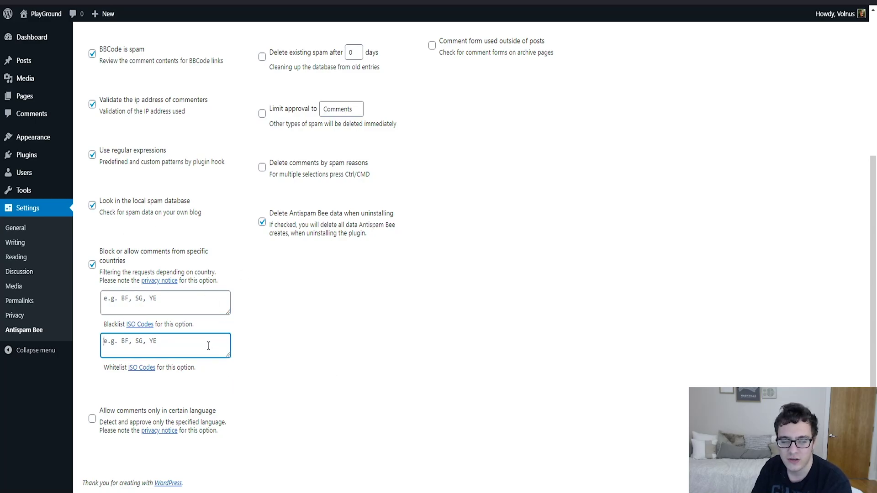
left_click(412, 361)
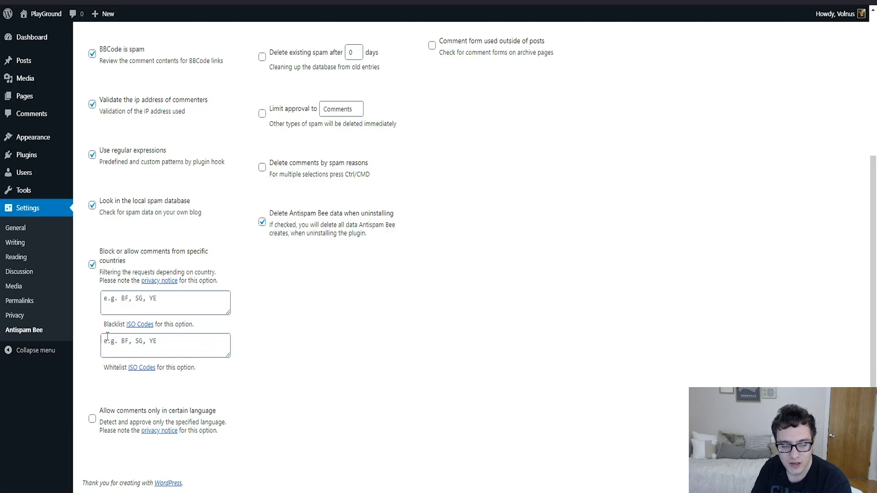
left_click(93, 265)
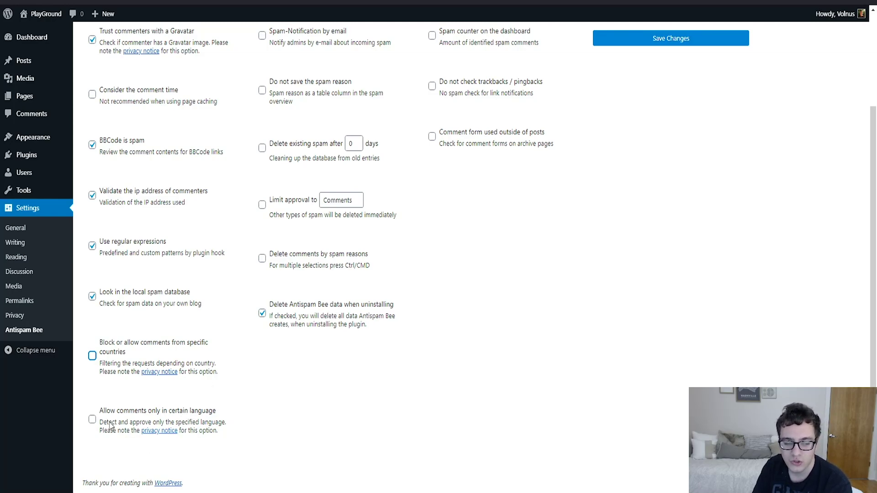
Step: Check 'Allow comments only in certain language' and make English the selected allowed language
left_click(92, 420)
scroll(92, 419, "down", 1)
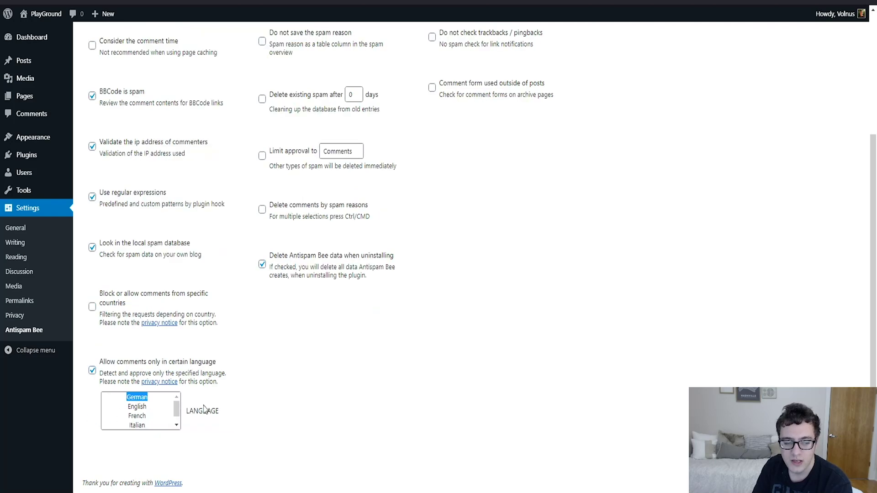
left_click(140, 407)
scroll(151, 410, "down", 1)
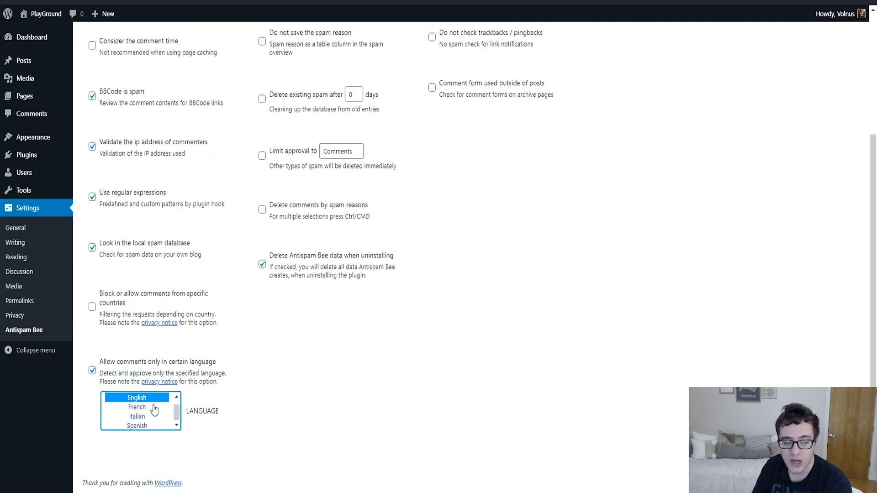
scroll(176, 411, "up", 1)
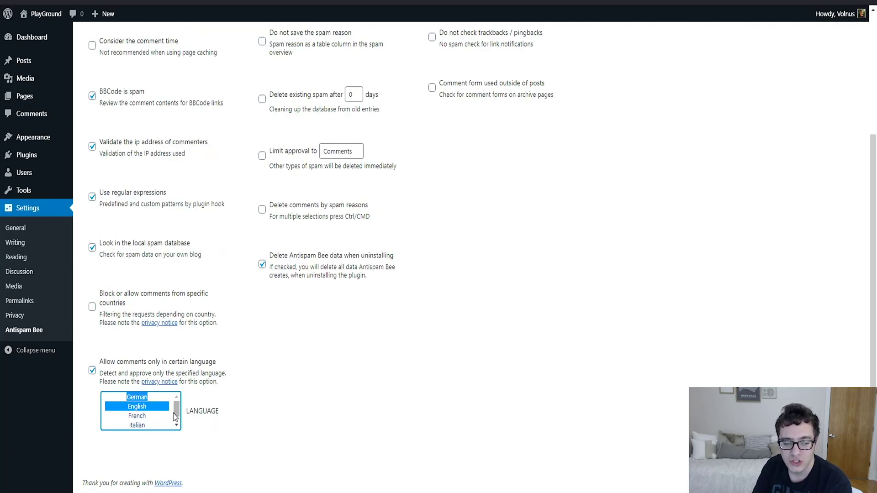
left_click(142, 397)
left_click(142, 407)
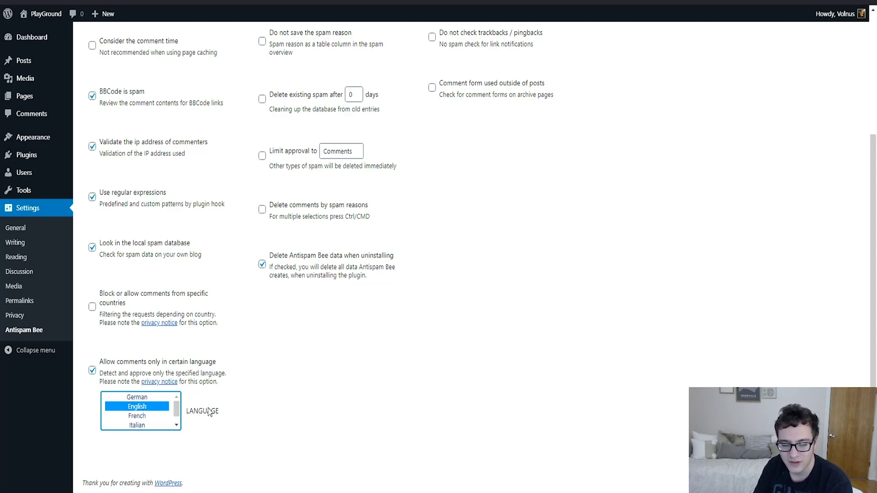
scroll(155, 426, "down", 1)
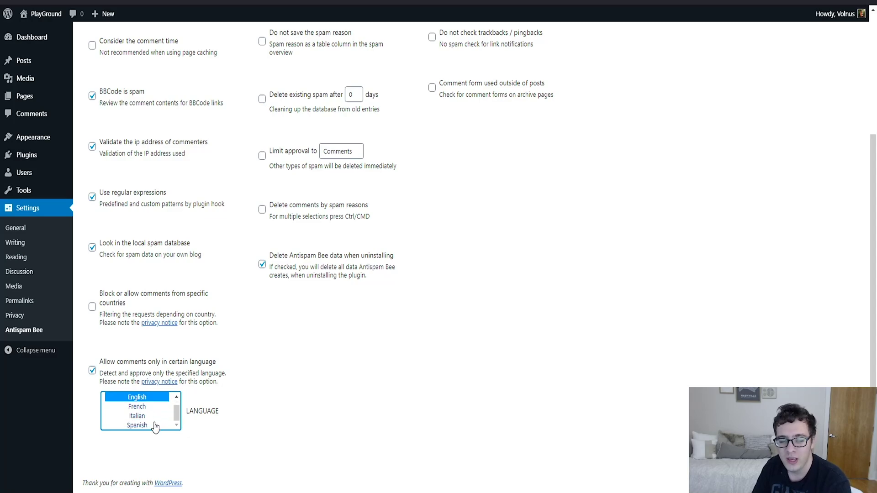
scroll(155, 426, "up", 1)
scroll(147, 427, "down", 1)
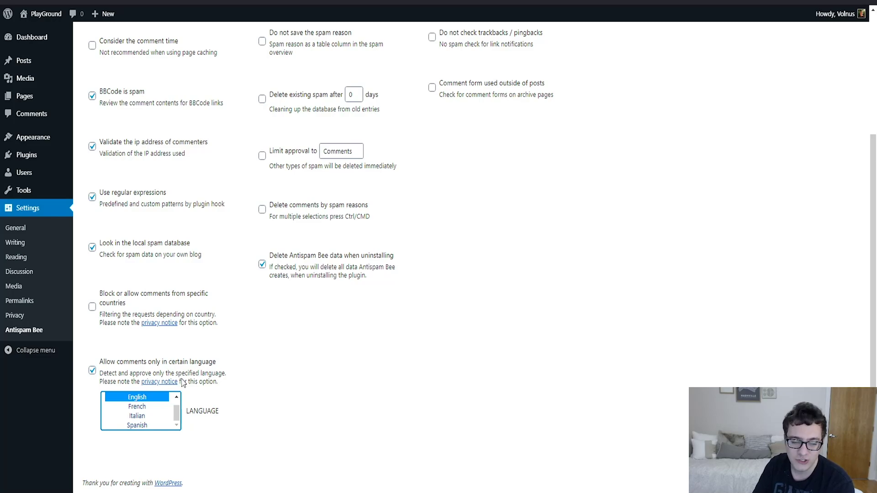
scroll(169, 427, "up", 1)
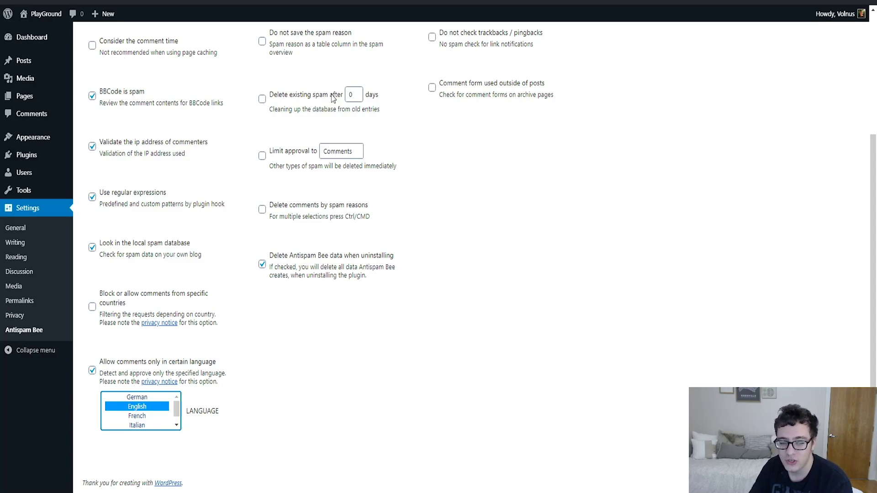
scroll(458, 300, "up", 4)
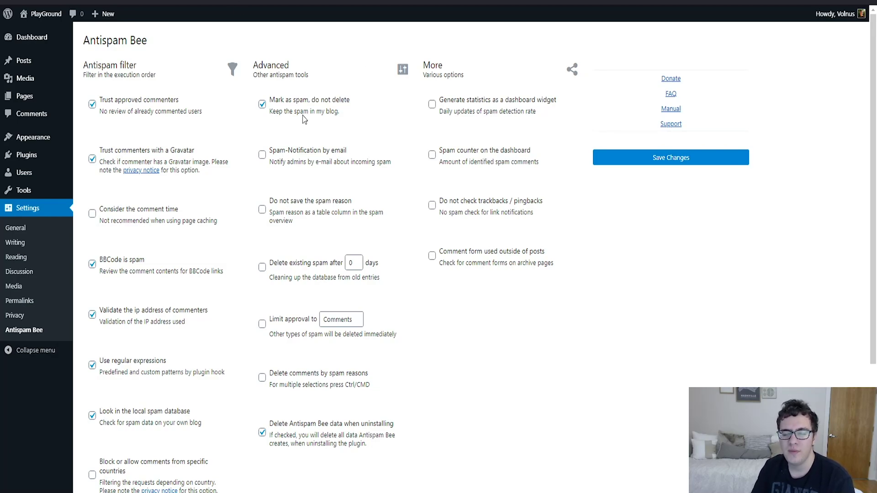
scroll(351, 96, "down", 2)
scroll(359, 89, "up", 1)
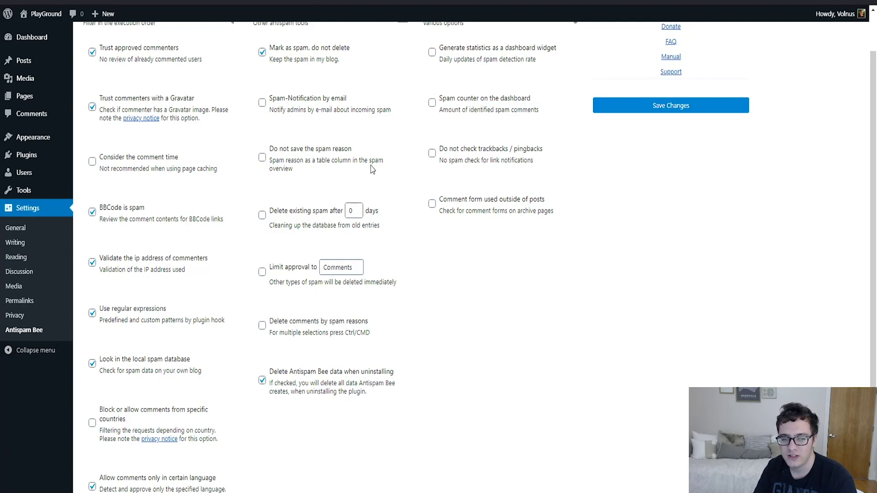
Step: Check 'Delete existing spam after' and set the days value to 7
scroll(343, 211, "down", 2)
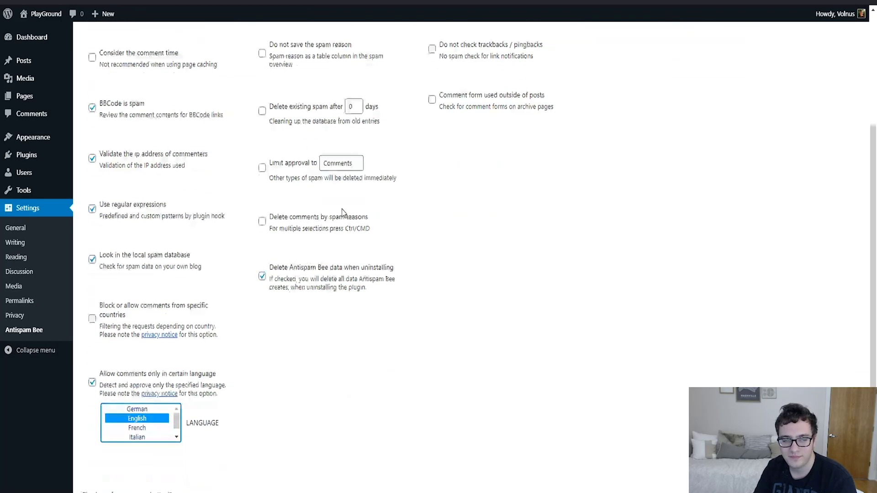
scroll(344, 211, "down", 1)
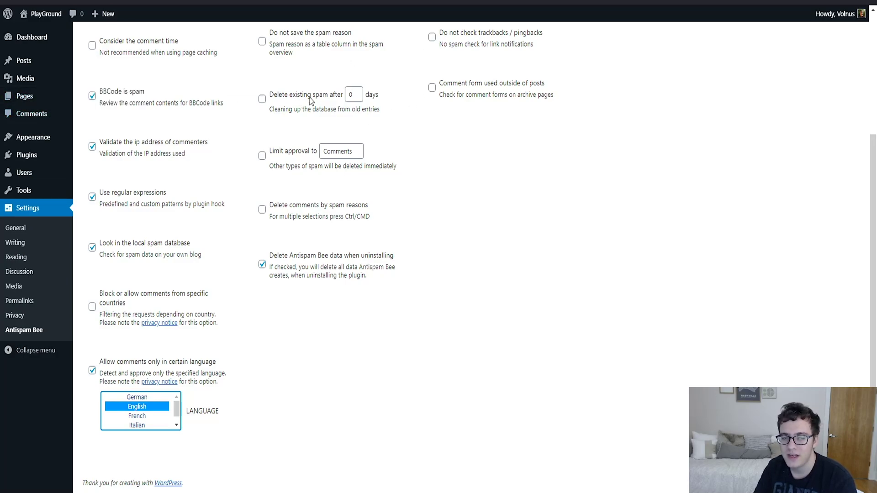
left_click(277, 95)
double_click(348, 95)
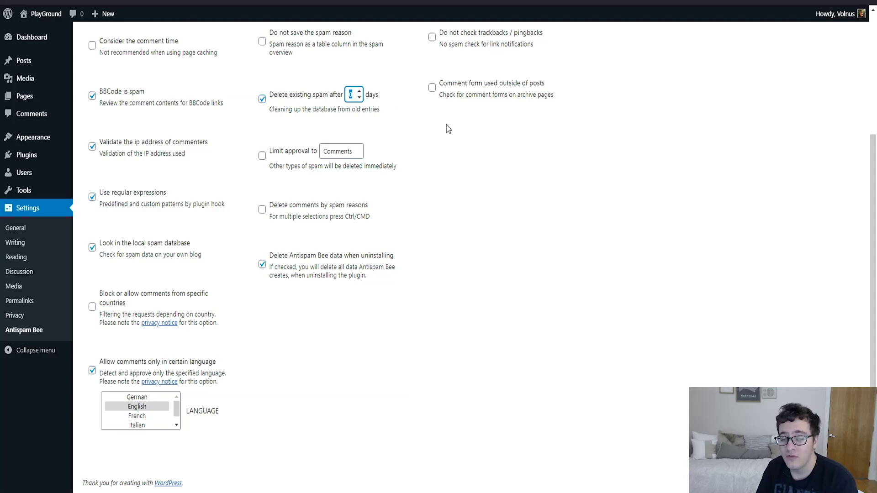
type("7")
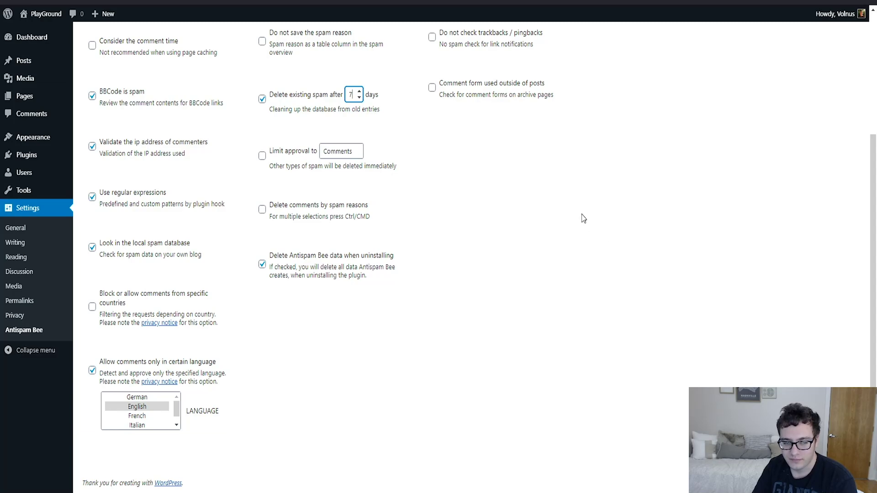
left_click(523, 195)
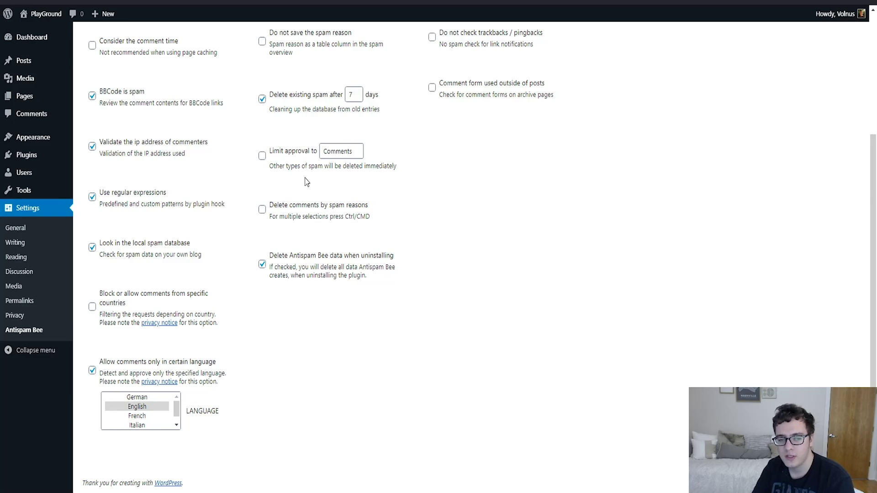
left_click(262, 156)
left_click(357, 152)
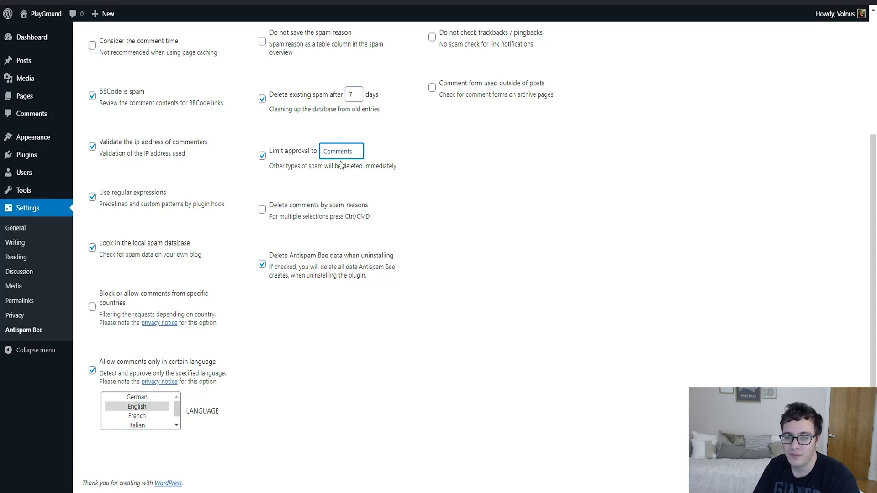
scroll(340, 165, "up", 3)
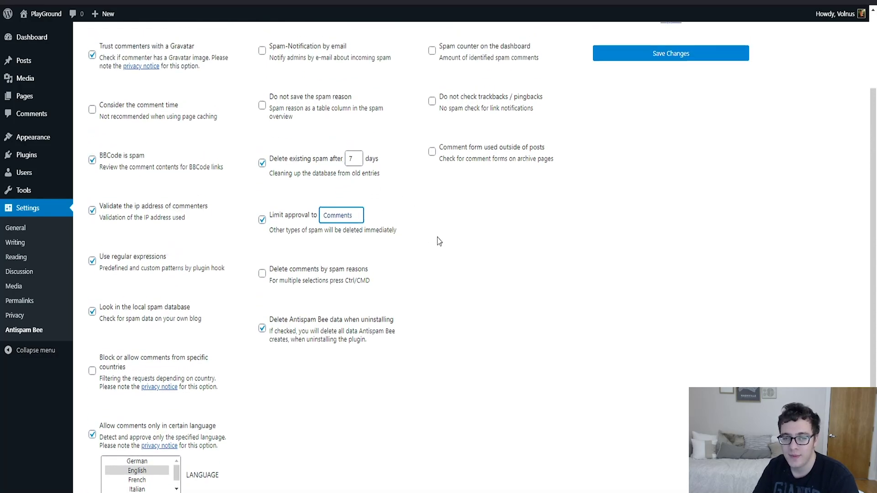
scroll(426, 302, "down", 2)
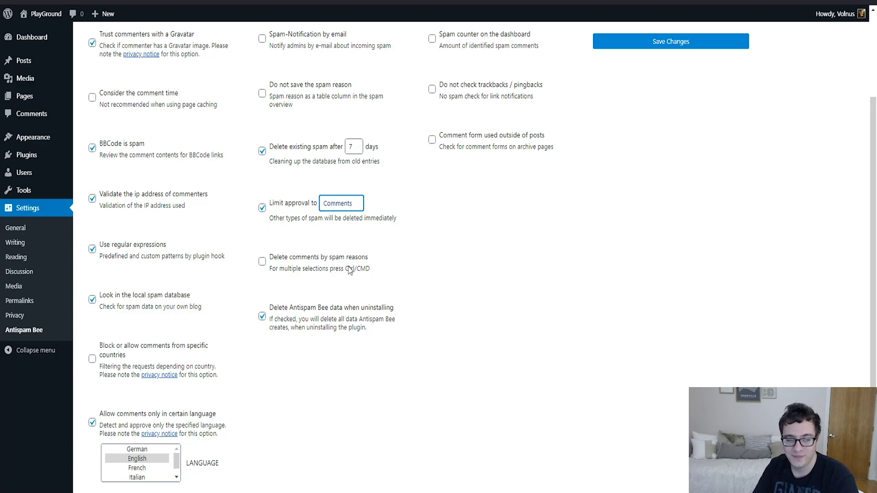
left_click(263, 217)
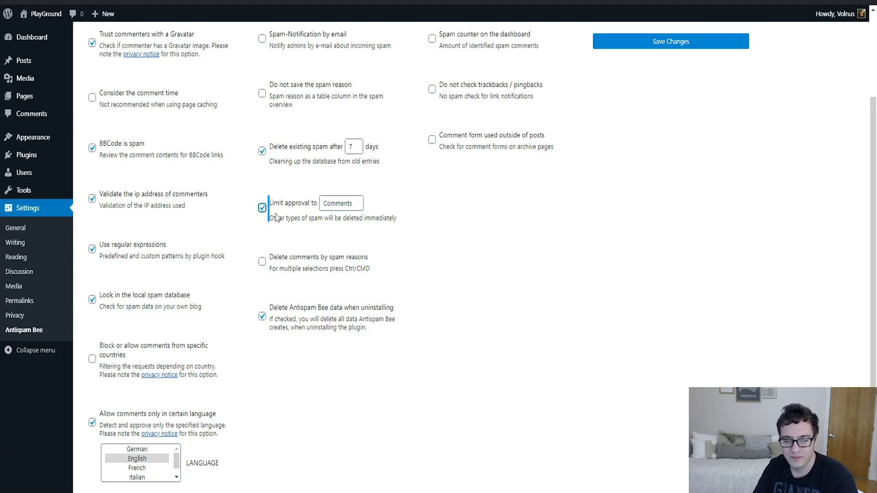
left_click(262, 210)
scroll(502, 259, "down", 1)
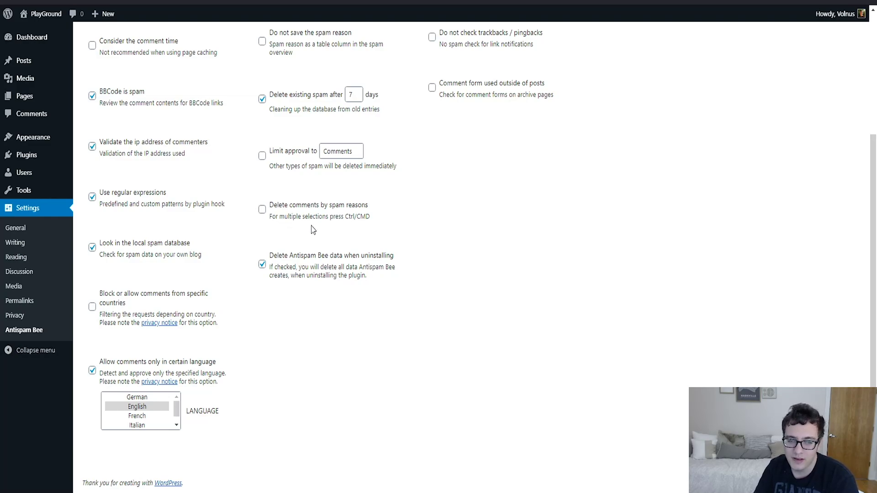
Step: Briefly enable spam-reason deletion with Honeypot, then uncheck 'Delete comments by spam reasons' again
left_click(263, 209)
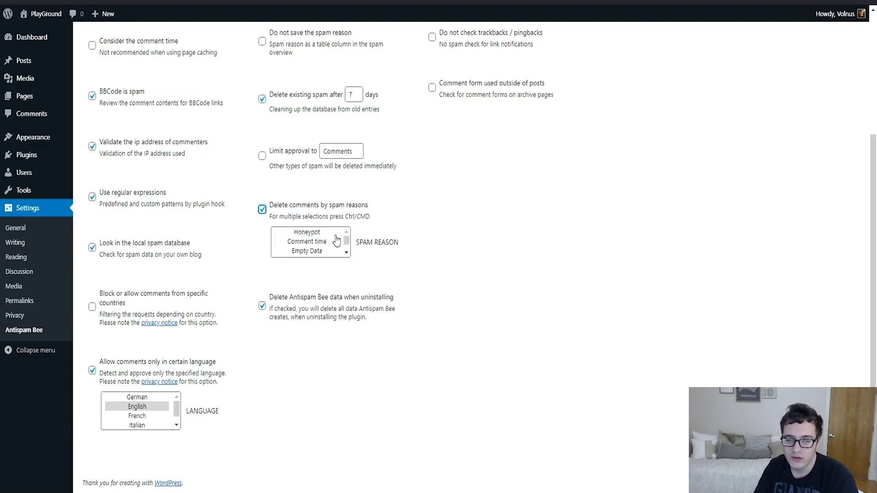
scroll(335, 240, "down", 2)
scroll(338, 242, "up", 2)
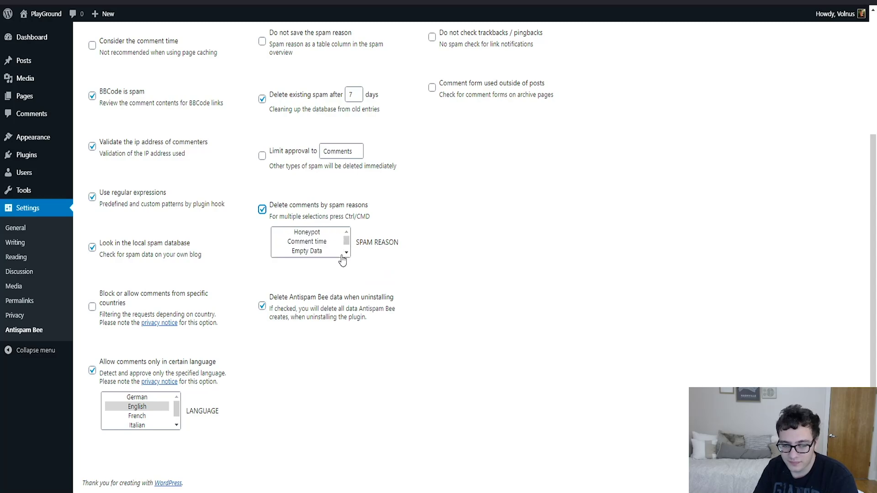
scroll(329, 242, "down", 2)
scroll(319, 247, "up", 4)
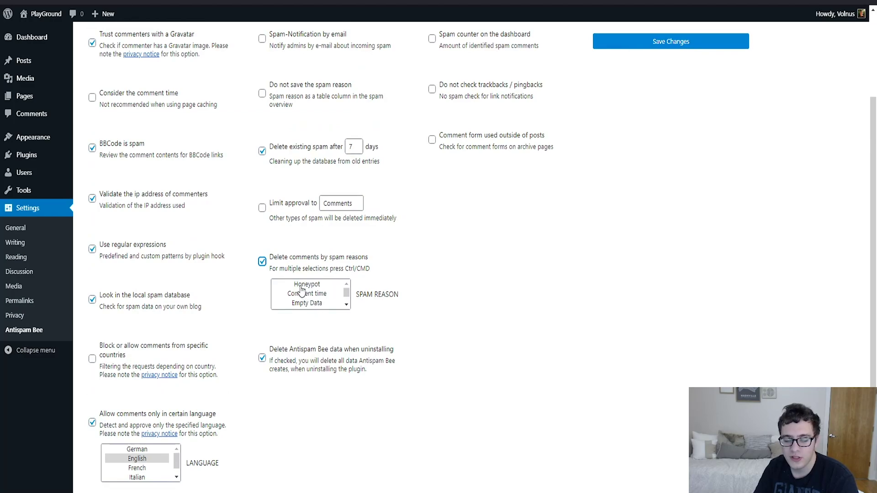
left_click(302, 287)
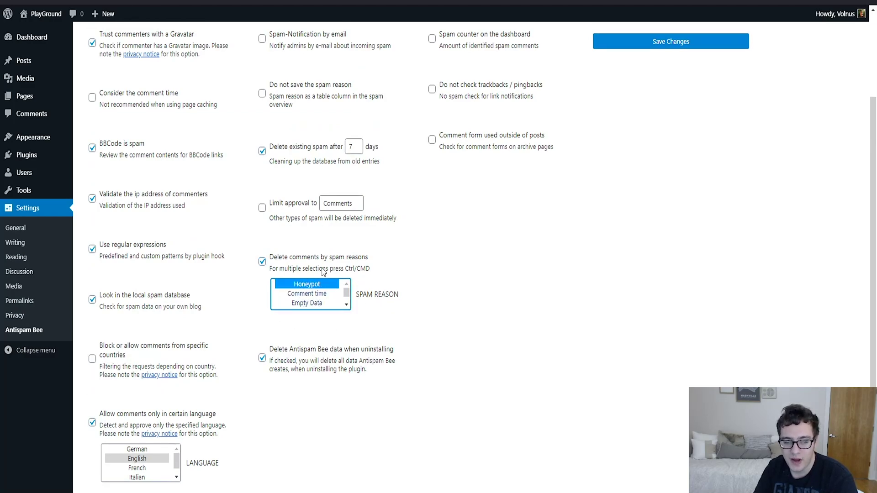
scroll(307, 296, "down", 3)
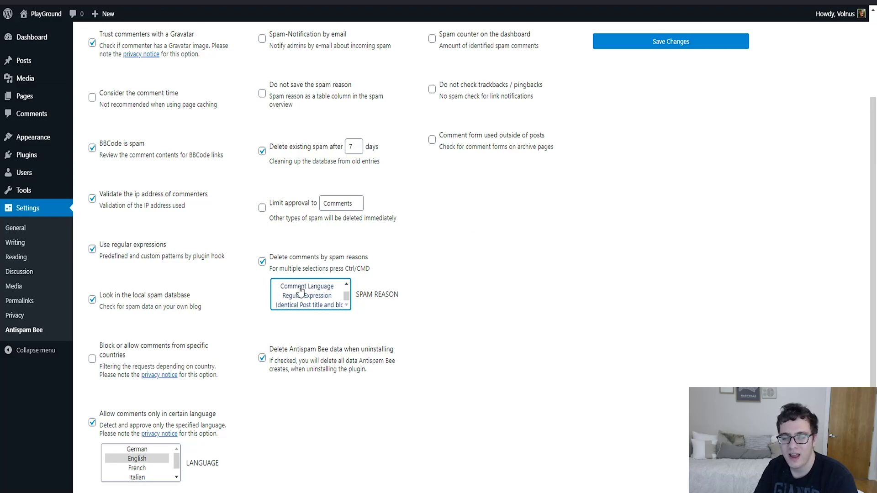
left_click(263, 264)
left_click(262, 262)
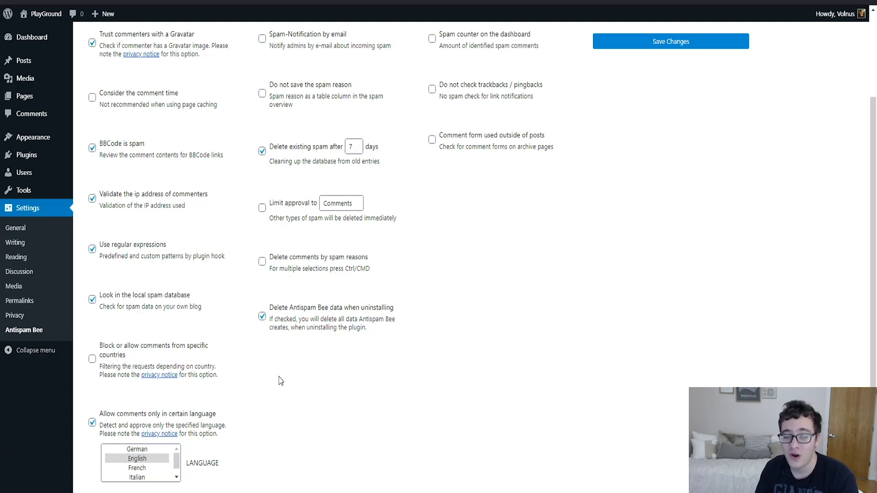
scroll(281, 382, "up", 3)
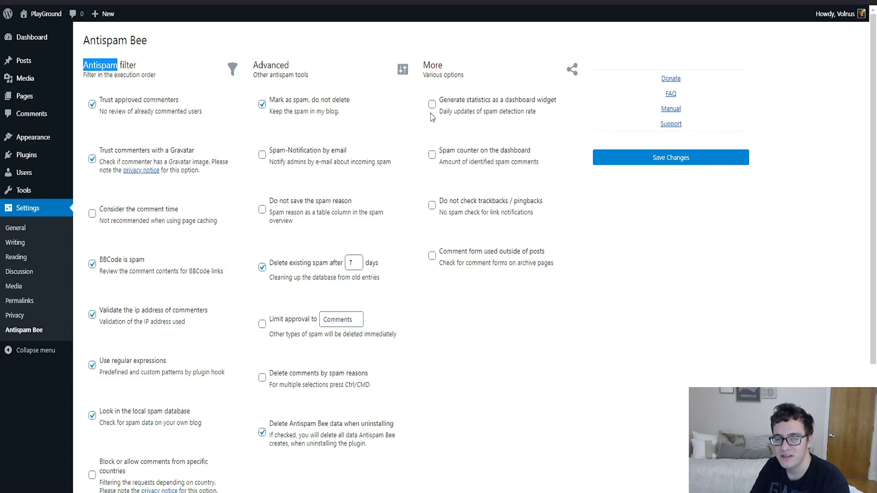
Step: Check 'Spam counter on the dashboard', save, and confirm At a Glance shows 0 Blocked
left_click(432, 155)
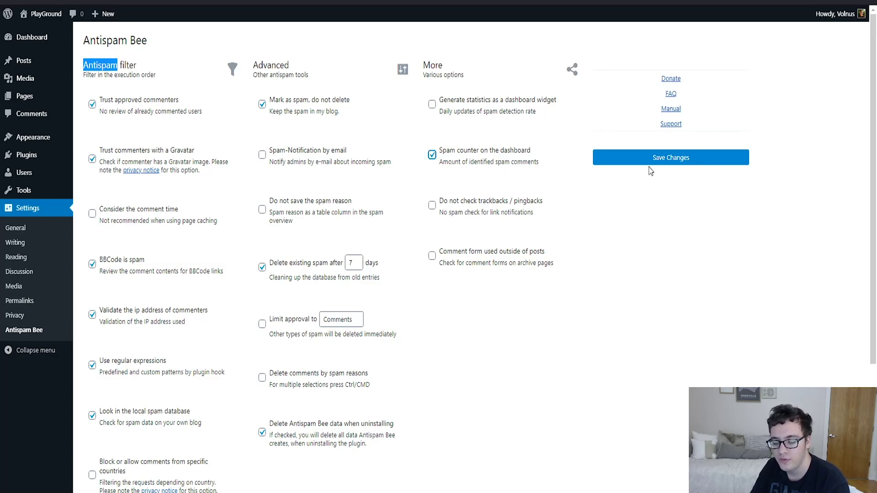
left_click(666, 160)
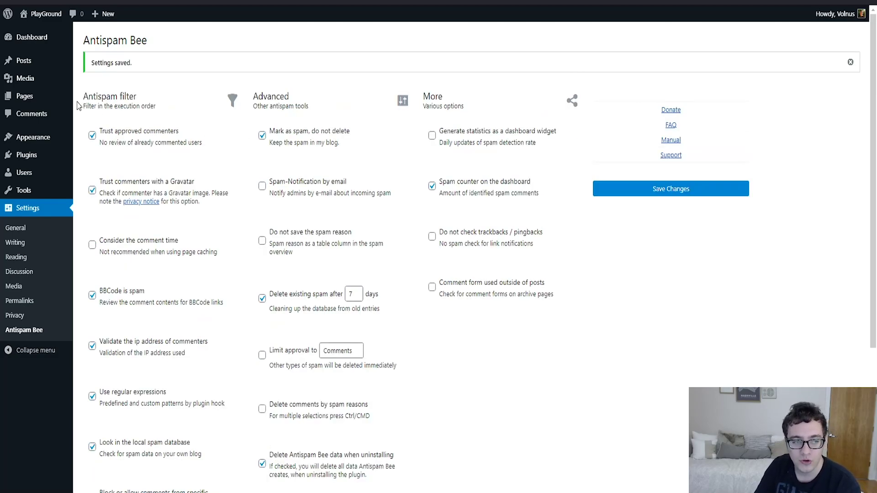
left_click(25, 37)
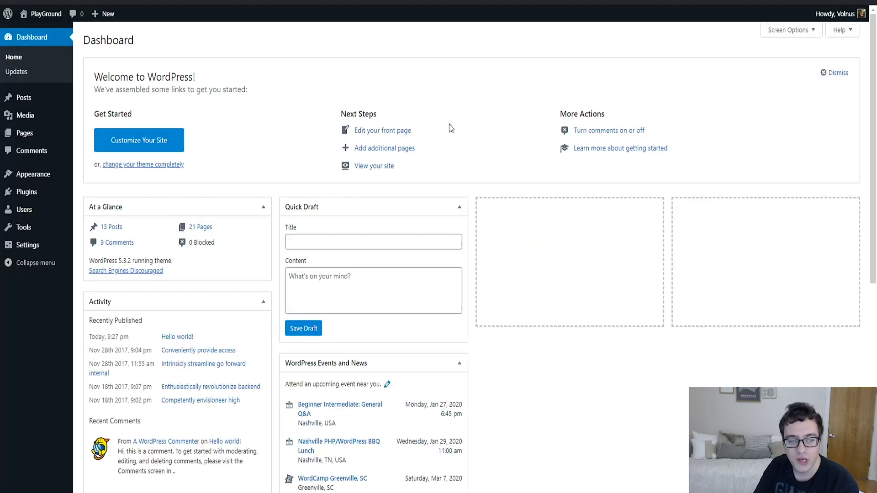
scroll(219, 260, "down", 5)
scroll(216, 159, "up", 3)
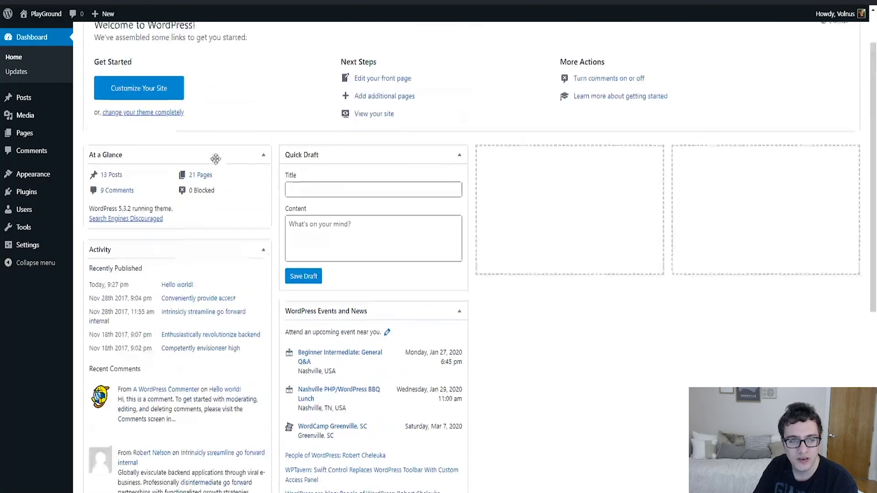
double_click(209, 189)
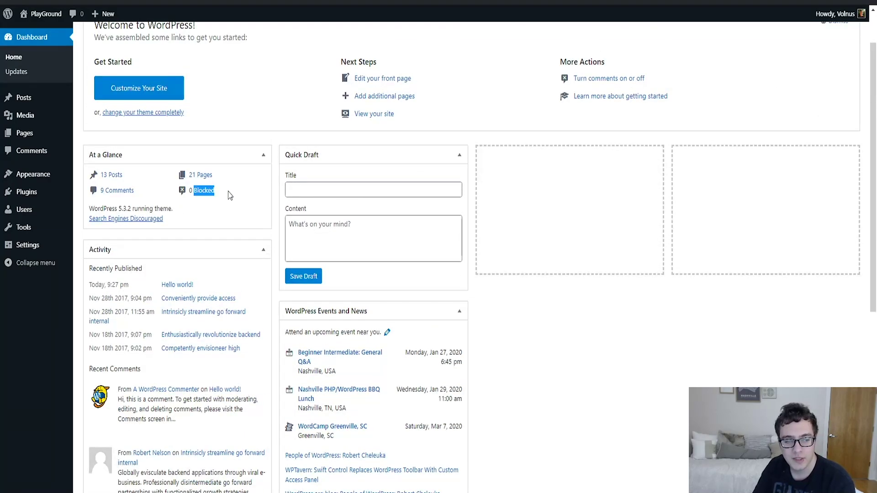
left_click(192, 192)
scroll(213, 206, "down", 7)
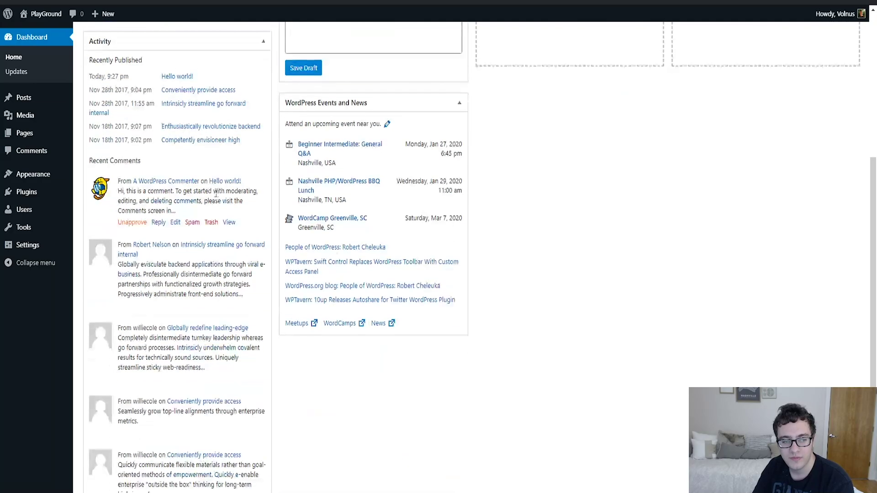
scroll(374, 275, "up", 7)
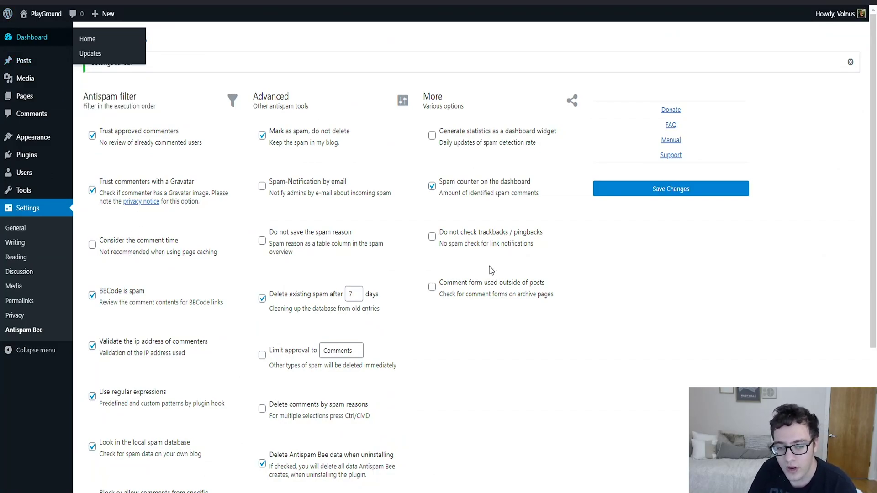
Step: Untick 'Allow link notifications from other blogs' in Discussion settings, save, and return to Antispam Bee
left_click(479, 237)
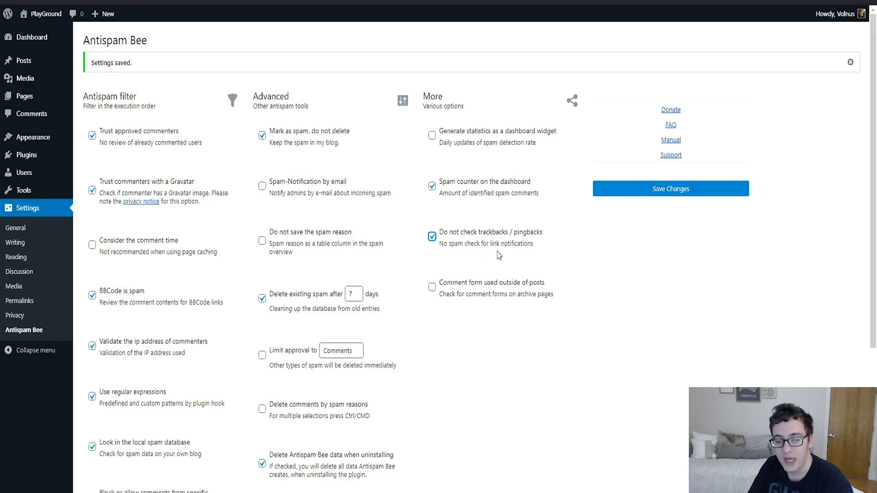
left_click(18, 272)
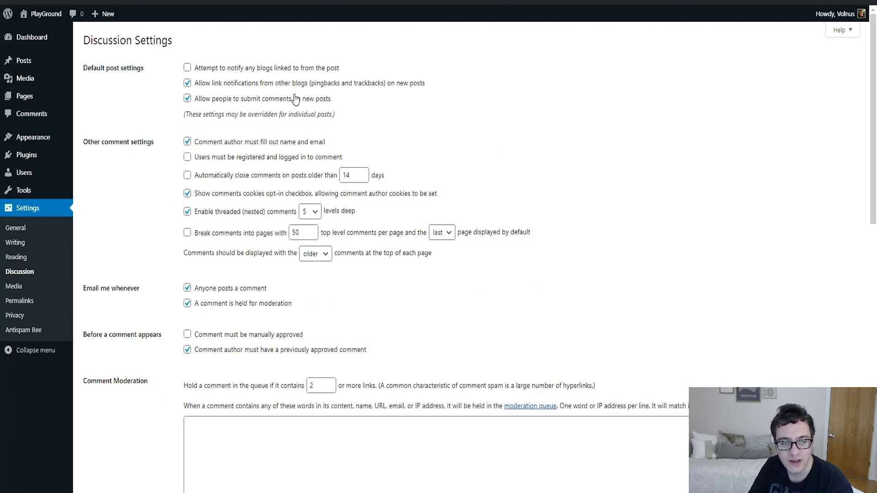
left_click(292, 99)
left_click(274, 101)
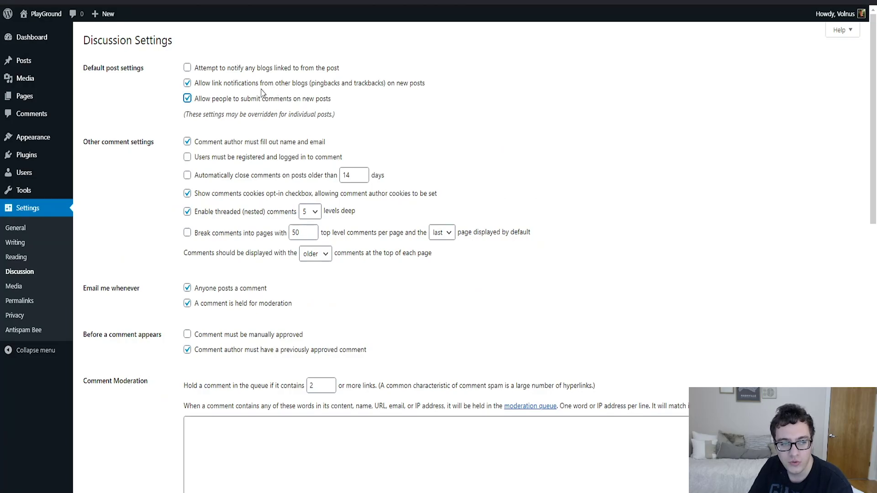
left_click(217, 83)
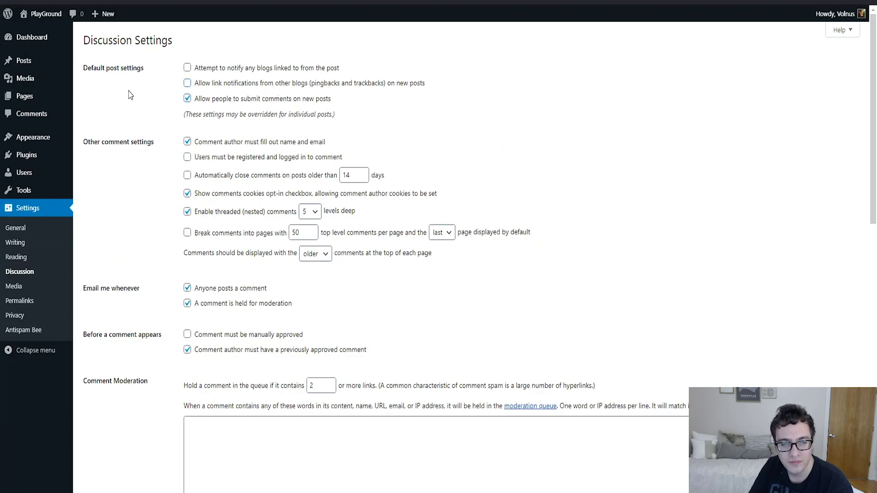
scroll(160, 134, "down", 10)
left_click(106, 439)
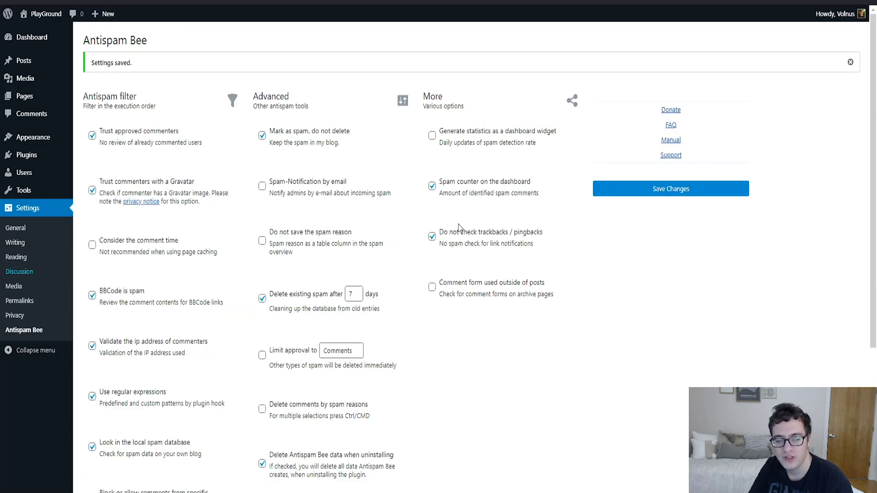
left_click(432, 234)
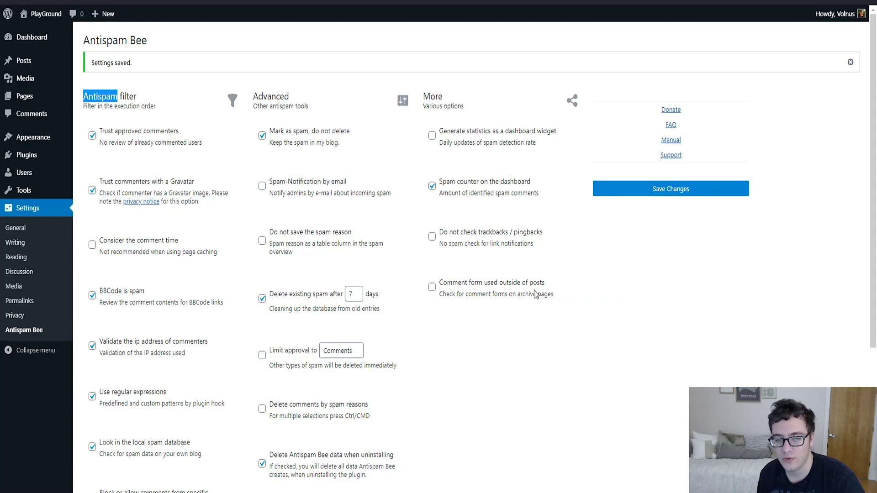
Step: Check 'Comment form used outside of posts' in the More column and save
left_click(432, 287)
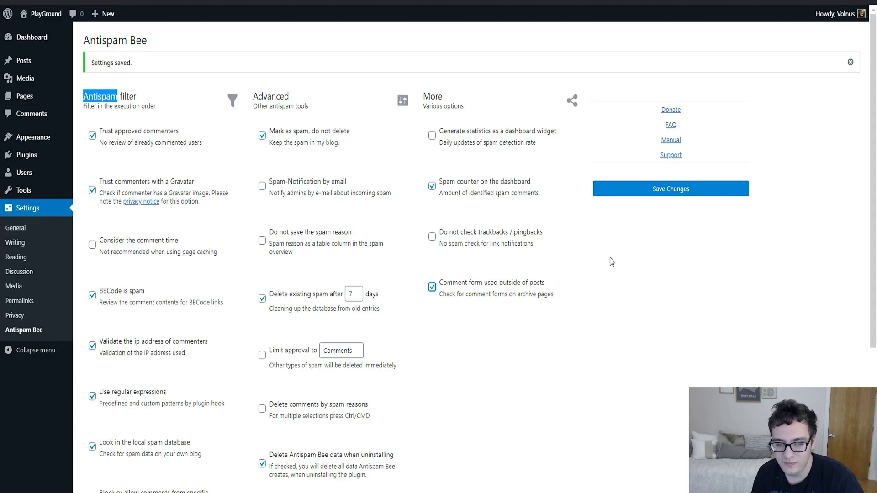
left_click(667, 199)
scroll(618, 361, "down", 4)
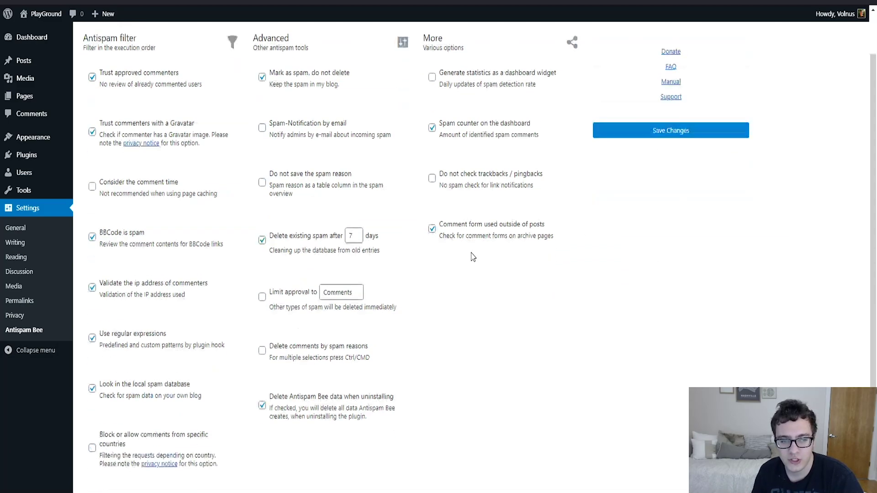
scroll(269, 292, "up", 4)
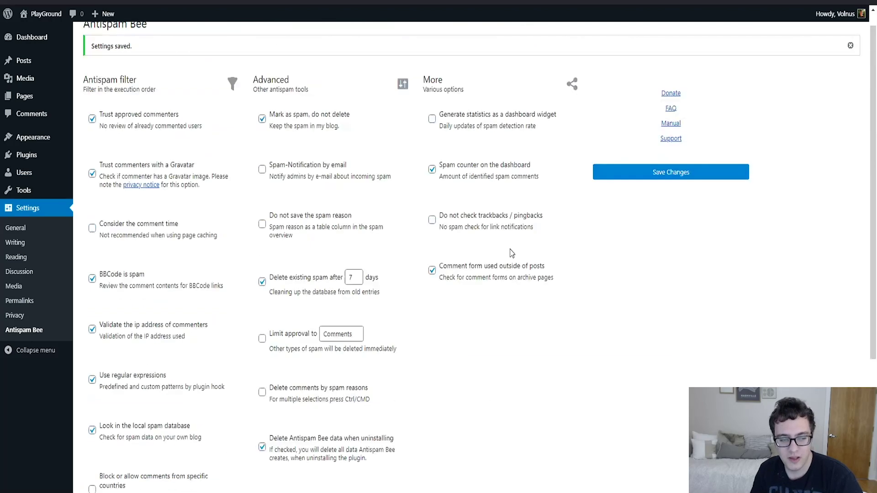